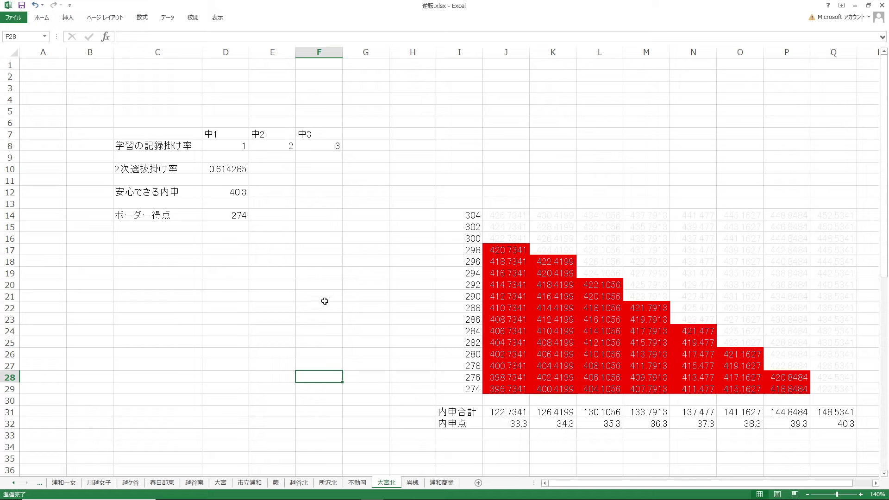
Review the grade 1 to 3 learning-record multipliers in D8:F8 and the second-selection multiplier in D10 on the 大宮北 sheet.
left_click(186, 146)
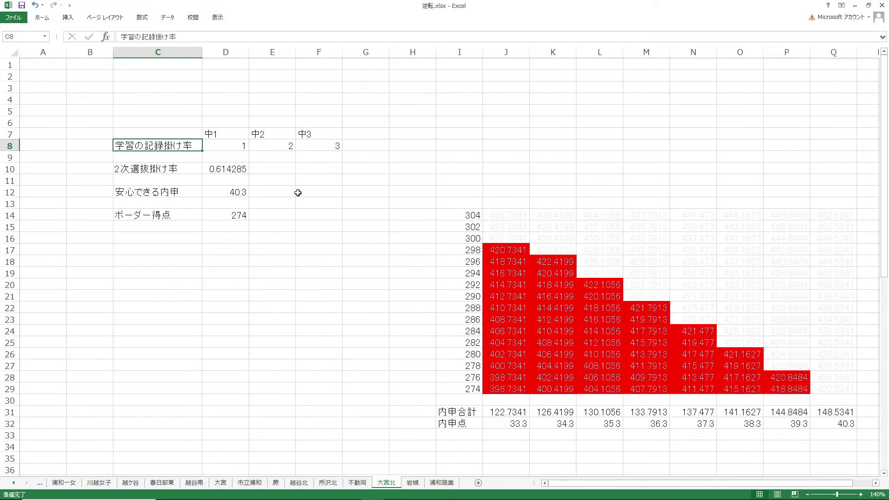
left_click(234, 145)
left_click(290, 145)
type("2")
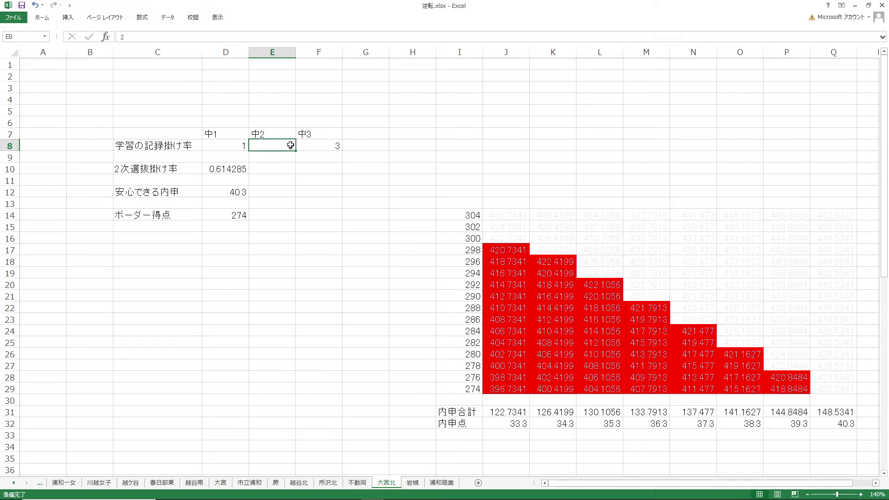
left_click(325, 146)
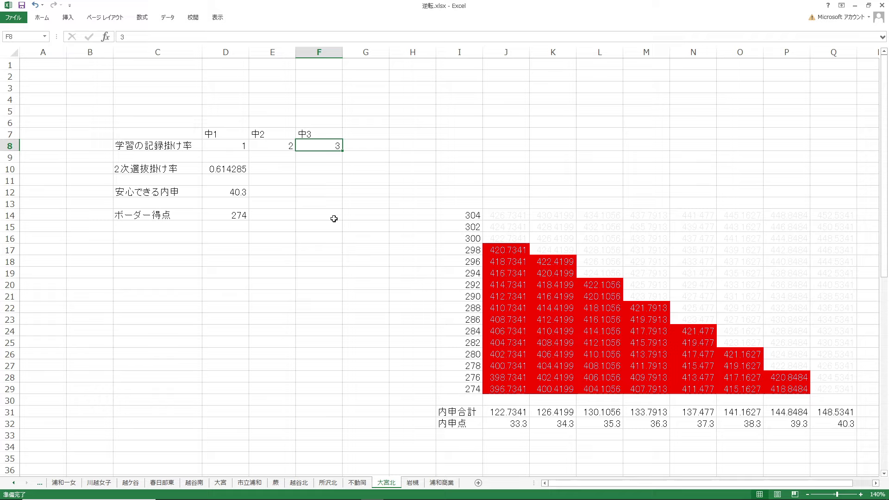
left_click(236, 170)
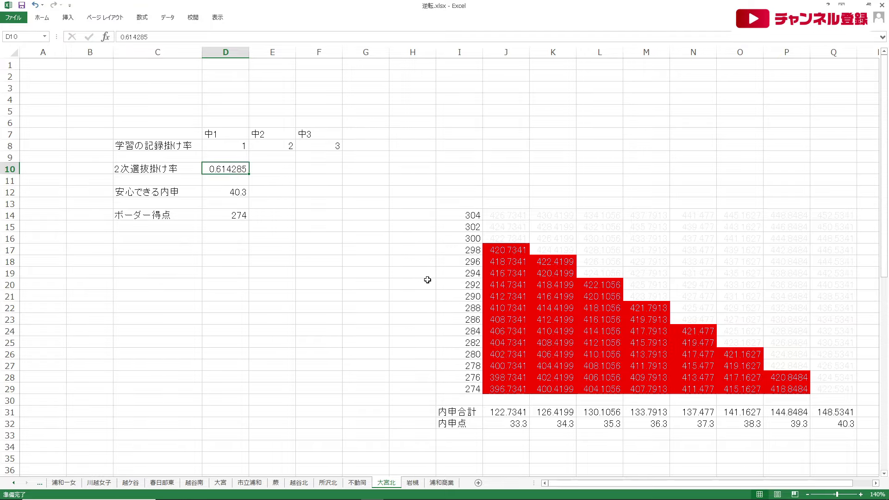
Inspect the total score formula in Q50 and the weighted school-record formula in N50.
scroll(630, 278, "down", 10)
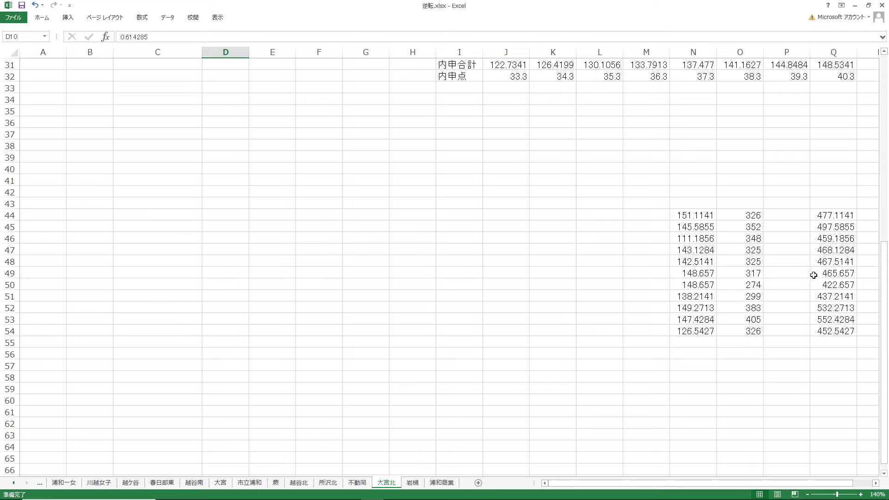
left_click(830, 288)
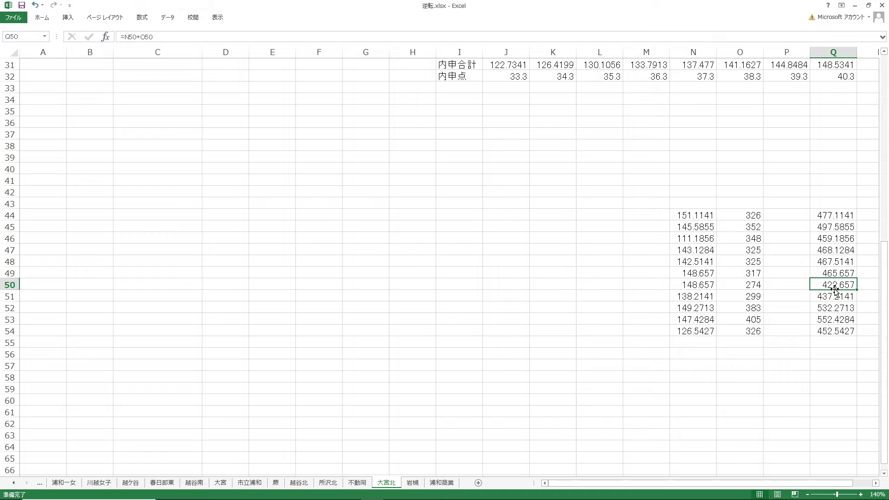
left_click(691, 288)
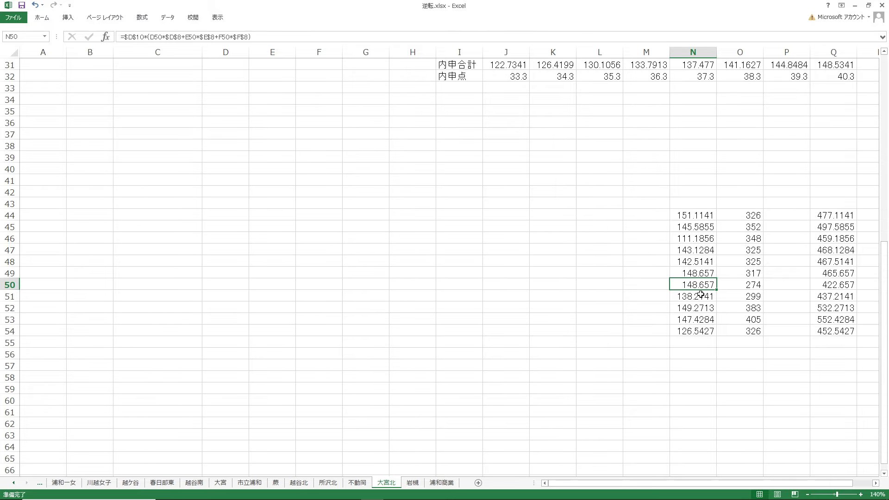
Check the multipliers in D10 and D8:F8, plus the safe school-record score in D12 and the border score in D14.
scroll(700, 292, "up", 10)
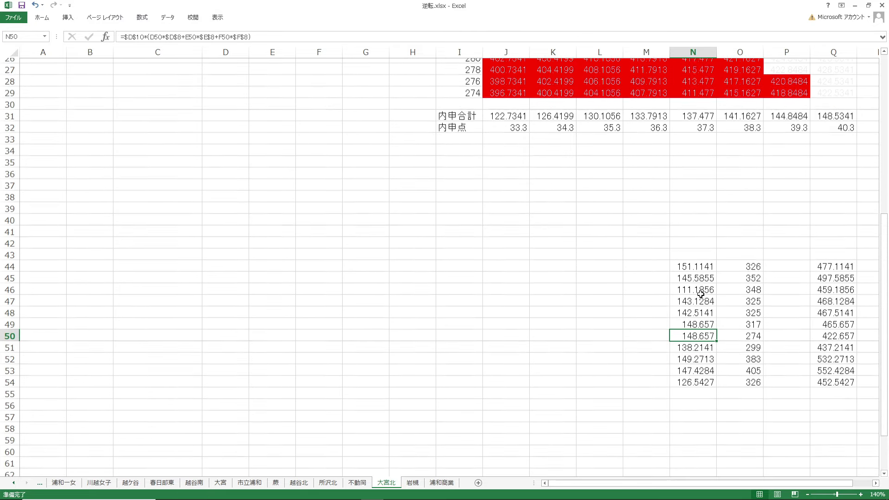
left_click(233, 170)
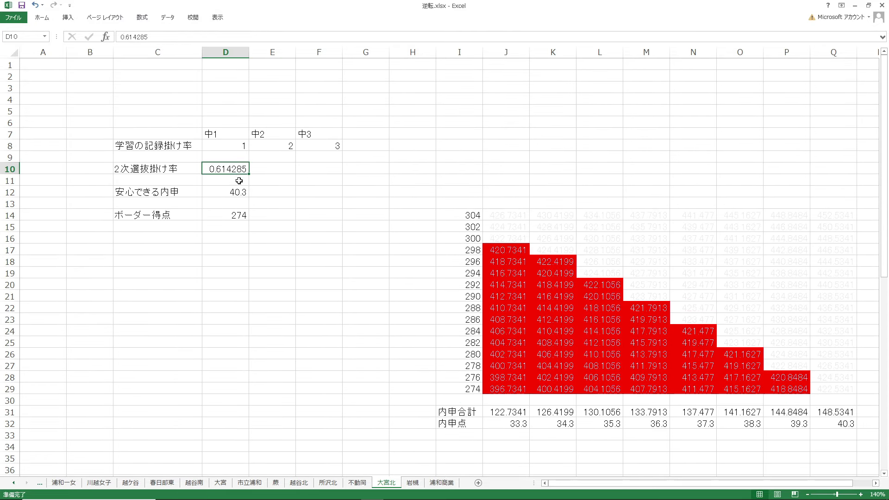
left_click(236, 145)
left_click(277, 145)
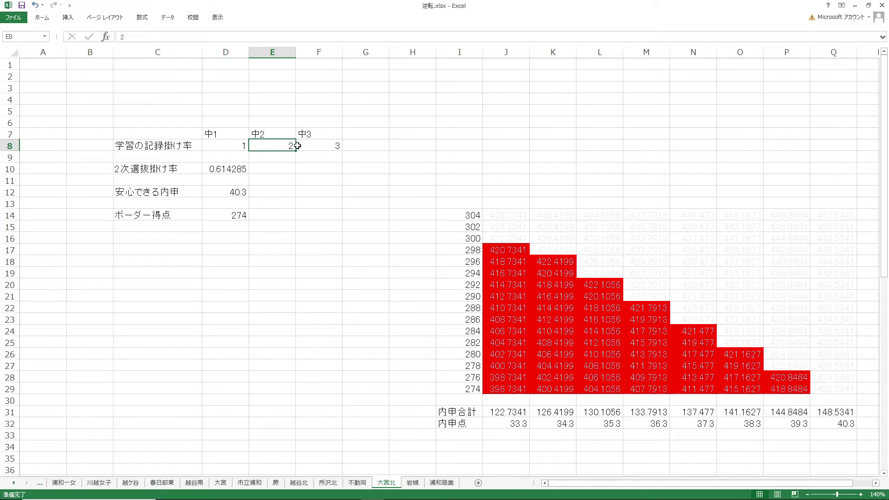
left_click(315, 146)
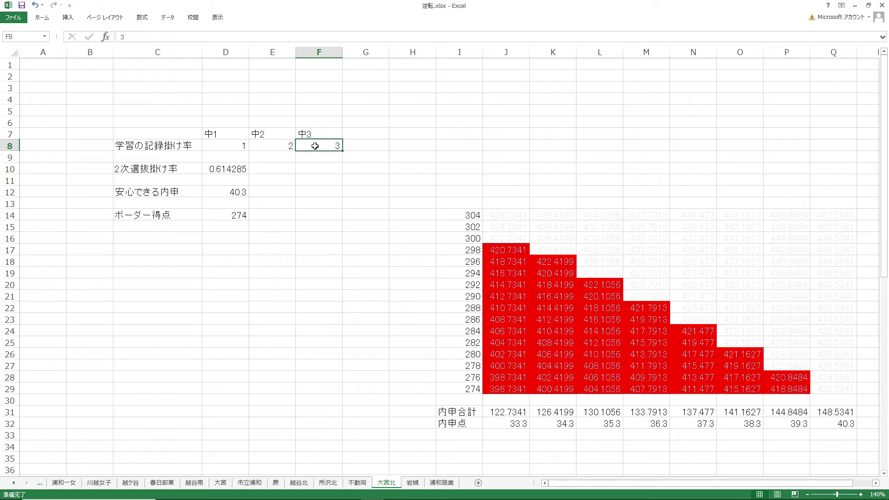
left_click(230, 194)
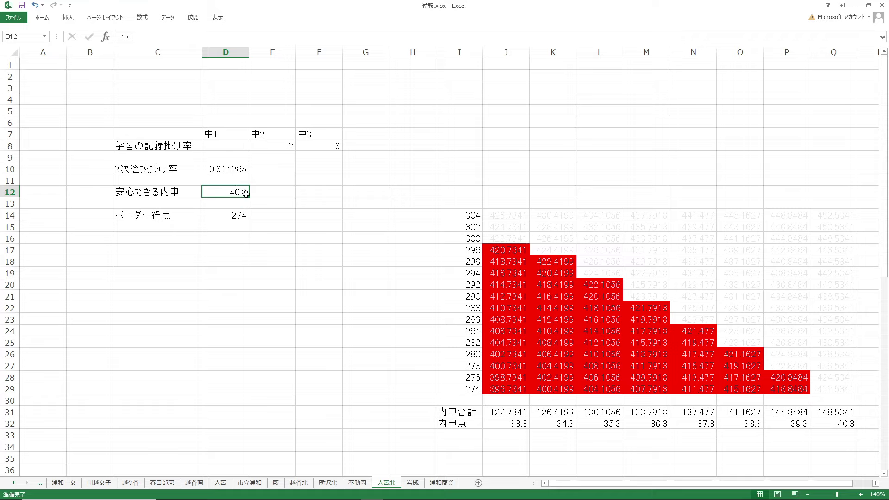
left_click(237, 216)
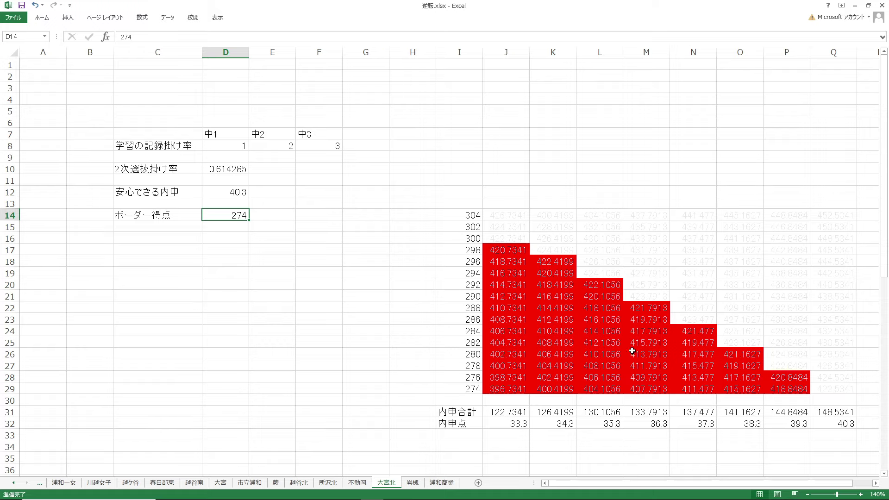
Compare the school-record score in Q32 and border score in I29 with the totals in Q50 and Q29.
left_click(843, 425)
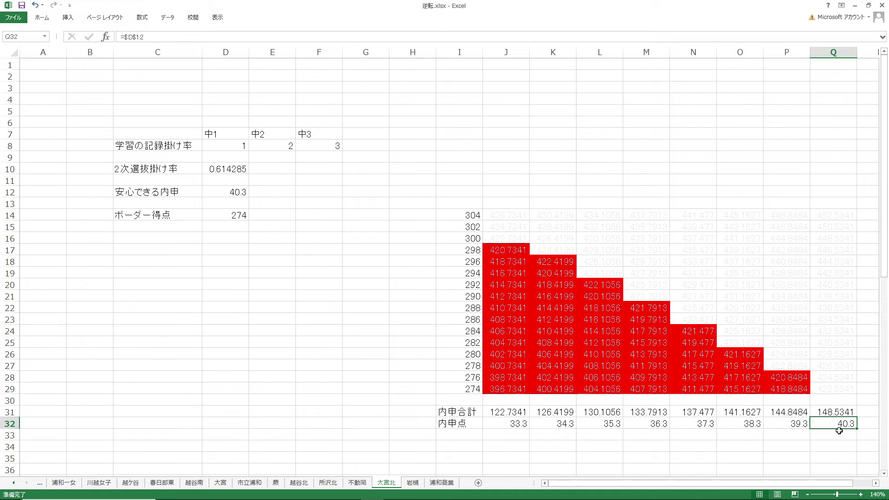
scroll(840, 430, "down", 8)
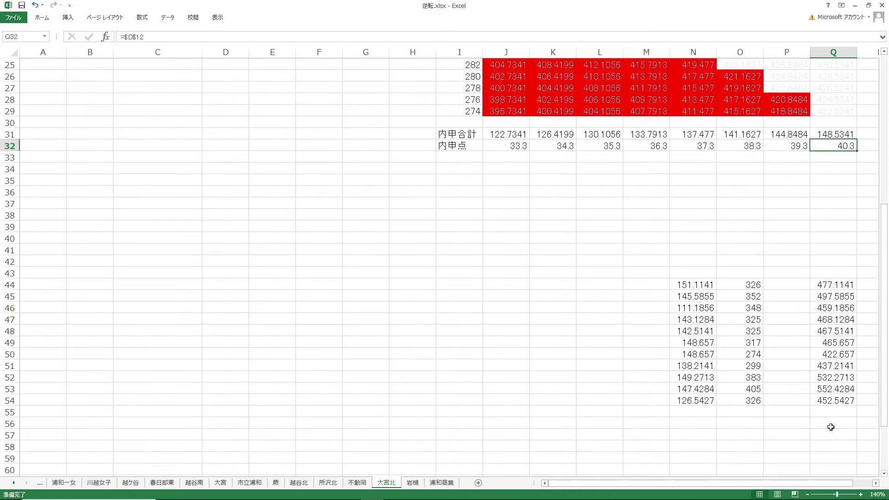
left_click(841, 356)
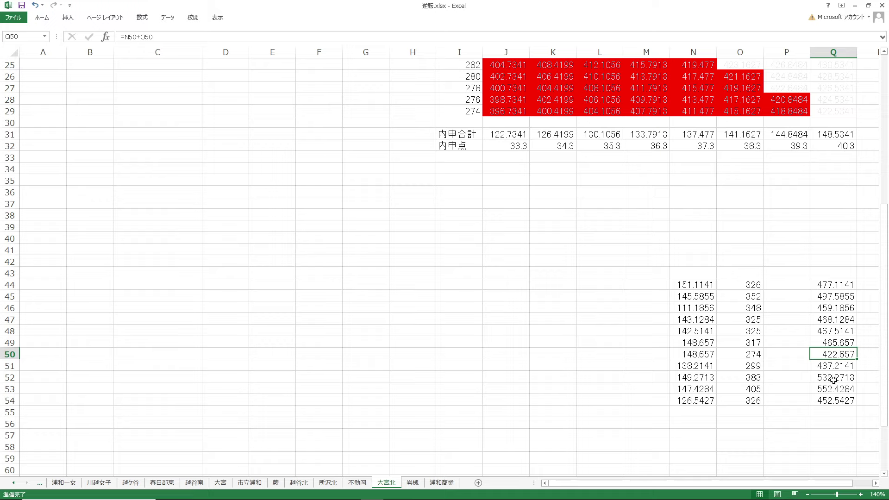
left_click(842, 148)
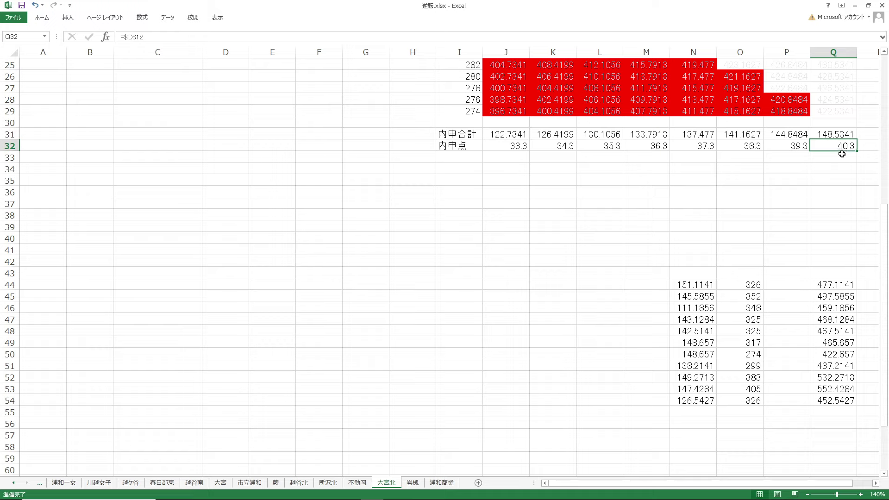
left_click(470, 111)
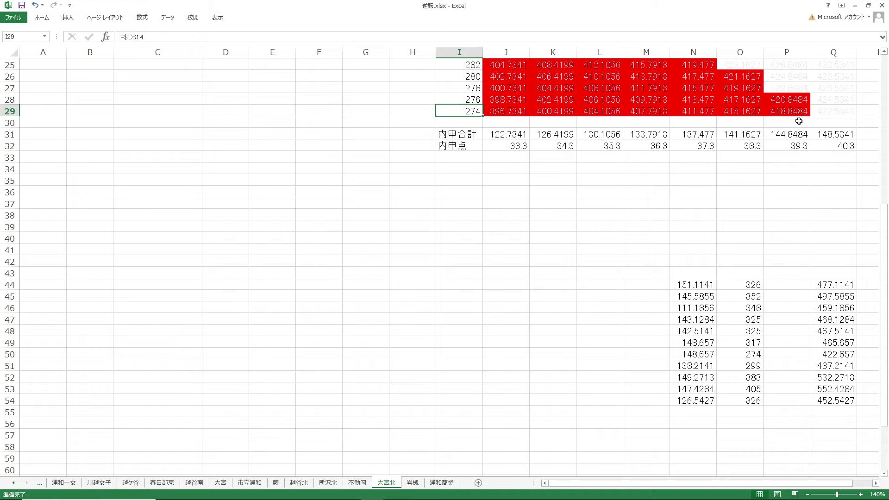
left_click(826, 112)
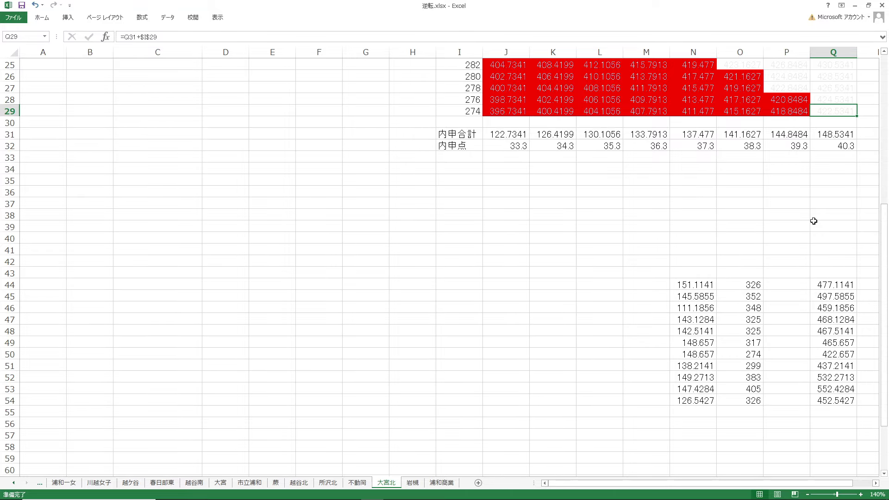
Examine the score table for the school-record scores in M32 and J32, checking the matching totals in M21 and J16.
scroll(814, 220, "up", 8)
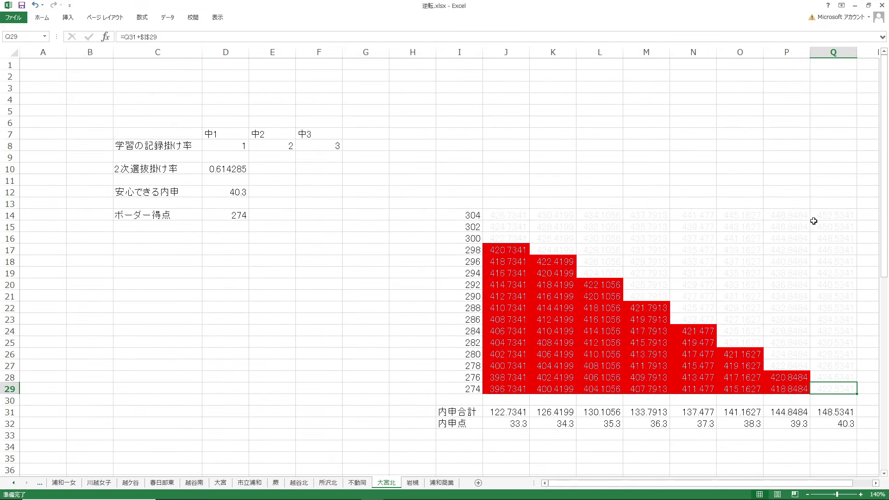
left_click(636, 428)
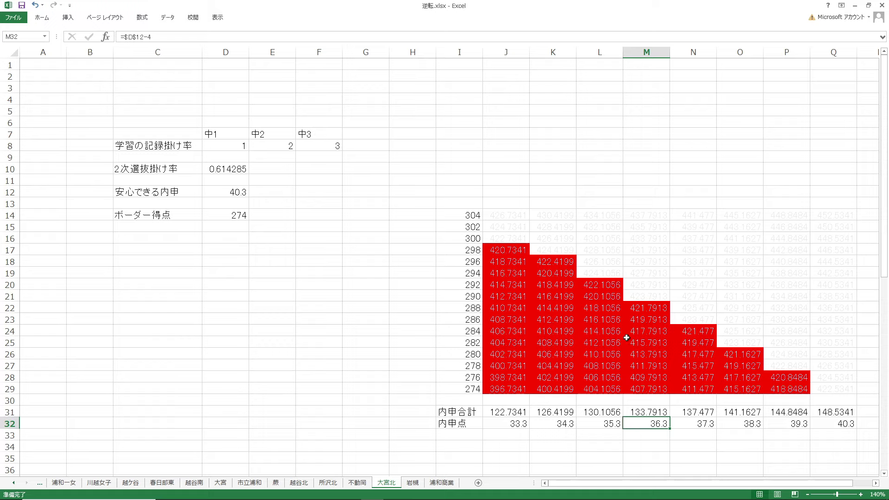
left_click(642, 294)
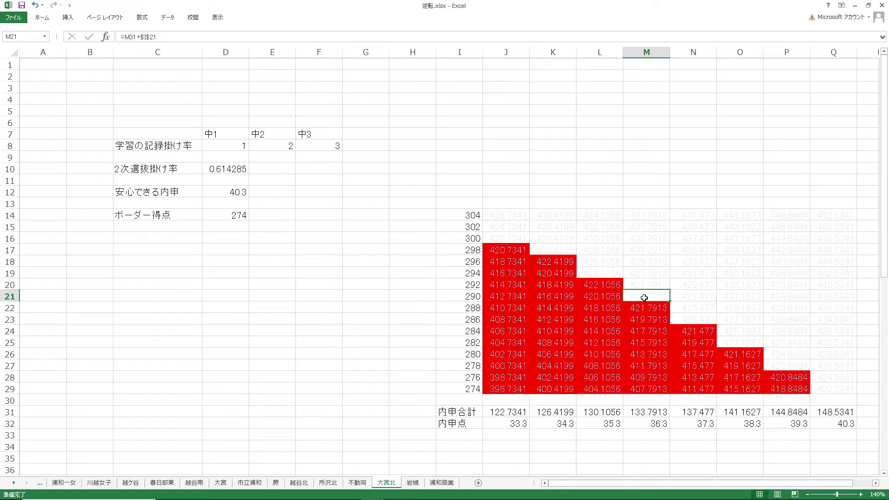
left_click(495, 425)
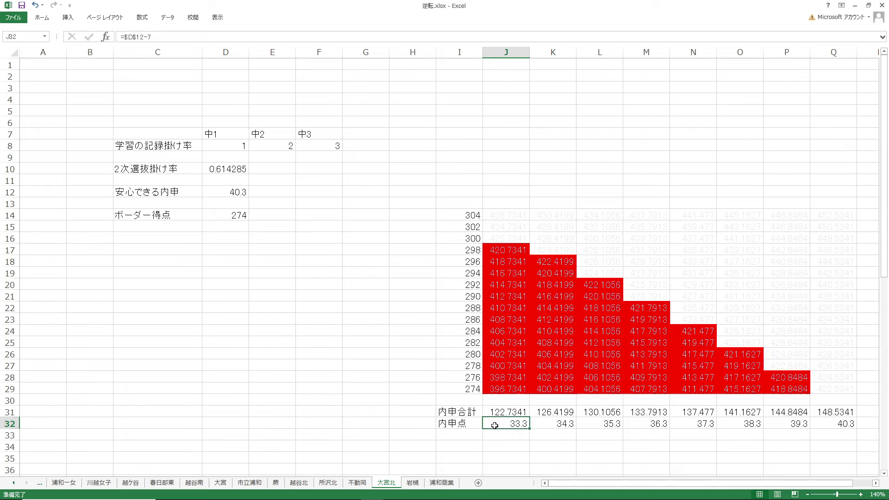
left_click(505, 240)
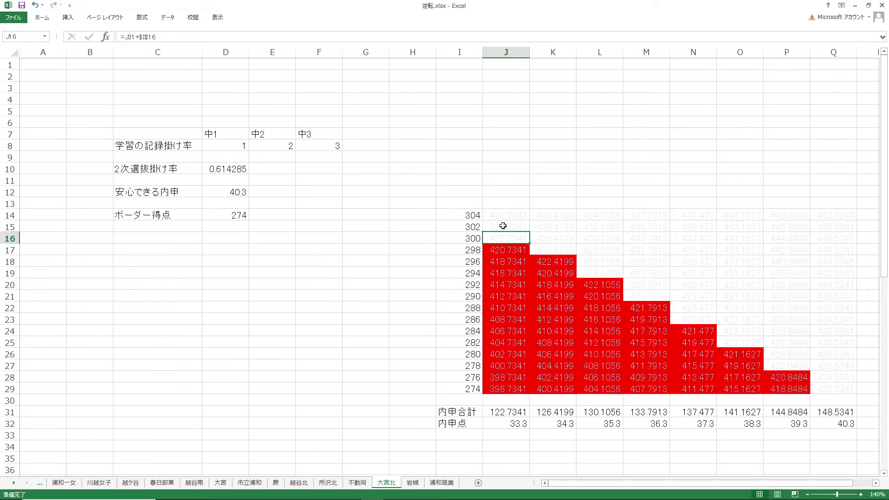
Examine row 46's school-record score in N46, exam score in O46 and total in Q46, comparing the total with Q50.
scroll(777, 295, "down", 8)
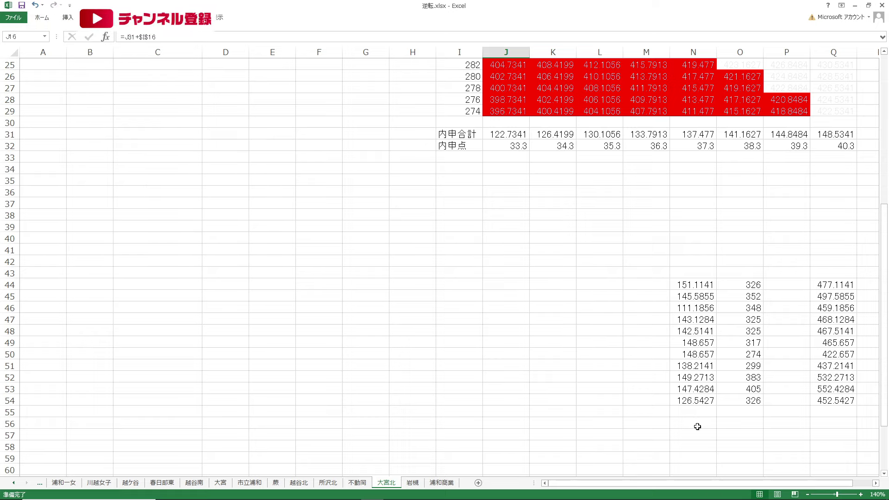
left_click(694, 309)
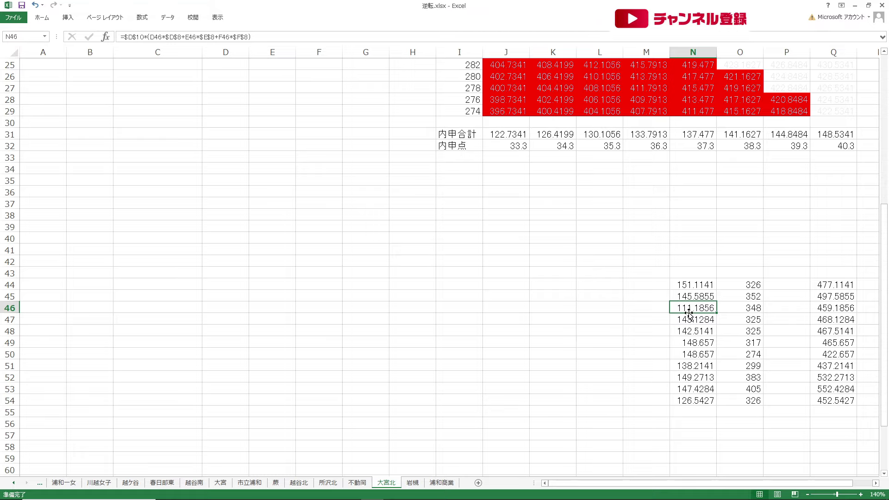
left_click(750, 313)
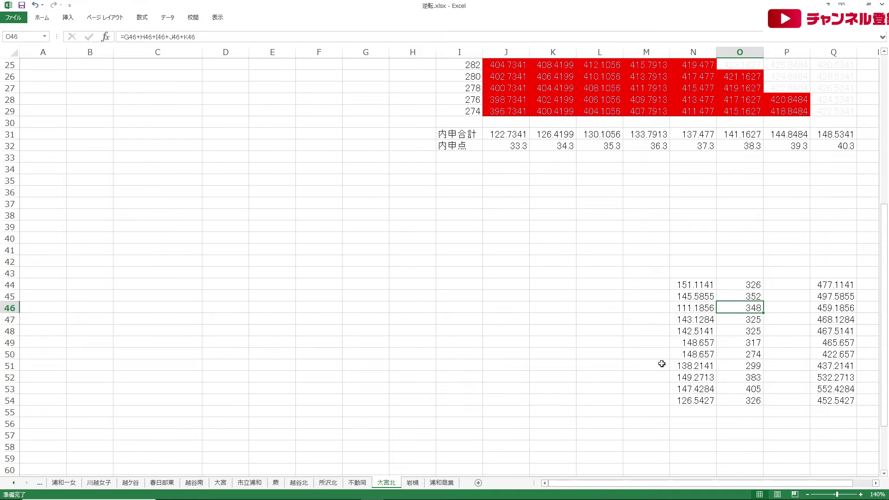
scroll(661, 364, "up", 8)
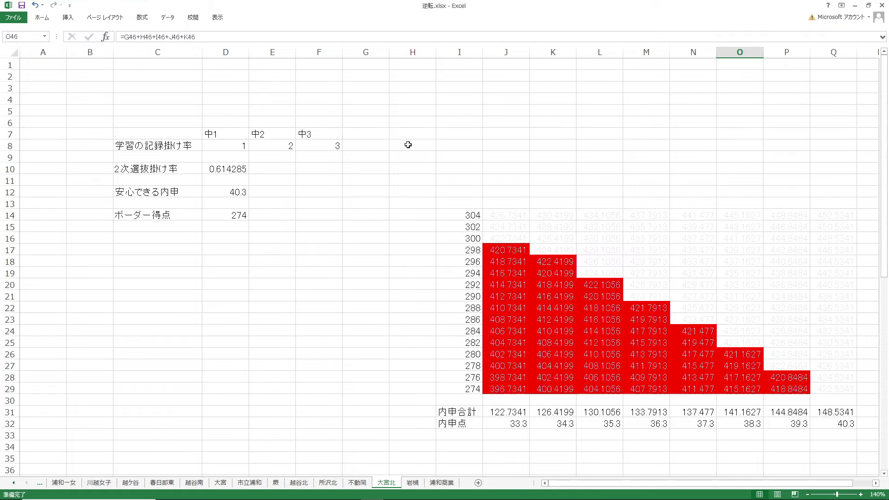
scroll(694, 243, "down", 2)
scroll(695, 244, "down", 6)
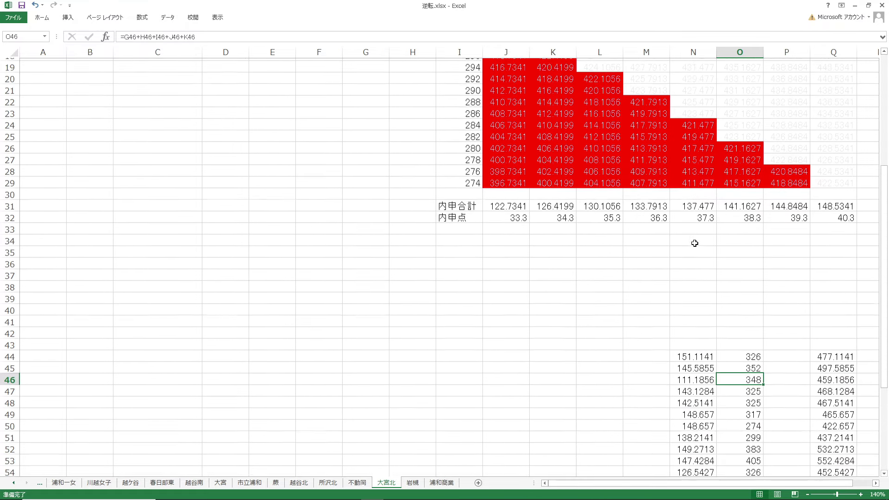
left_click(827, 311)
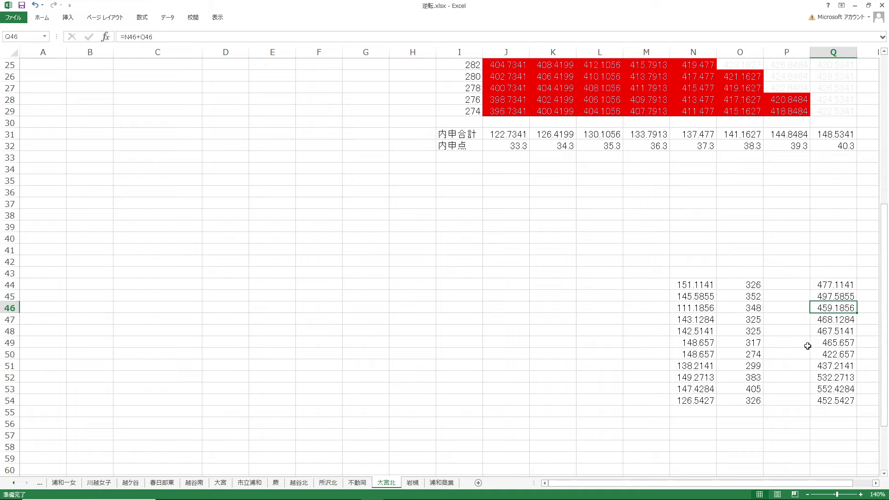
left_click(825, 356)
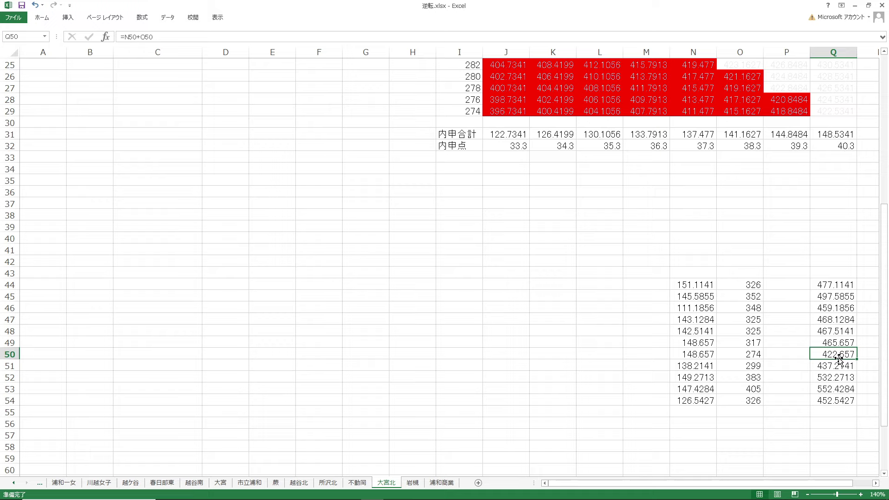
left_click(835, 309)
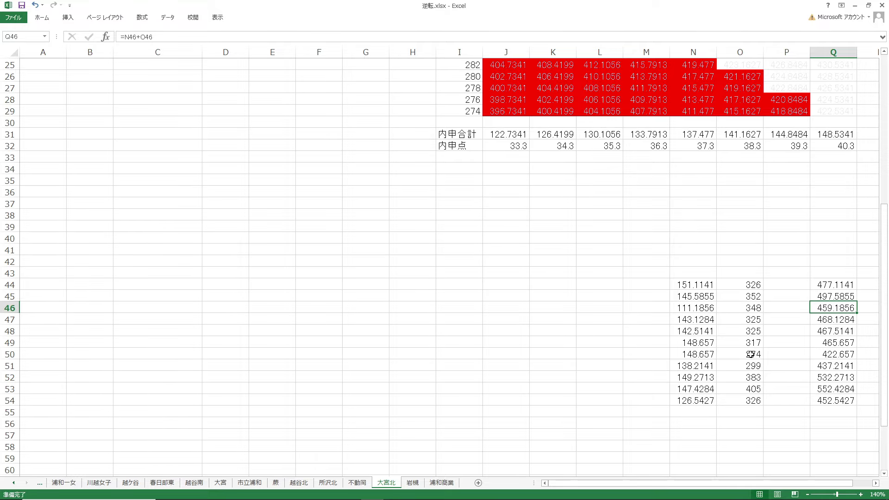
scroll(562, 358, "up", 6)
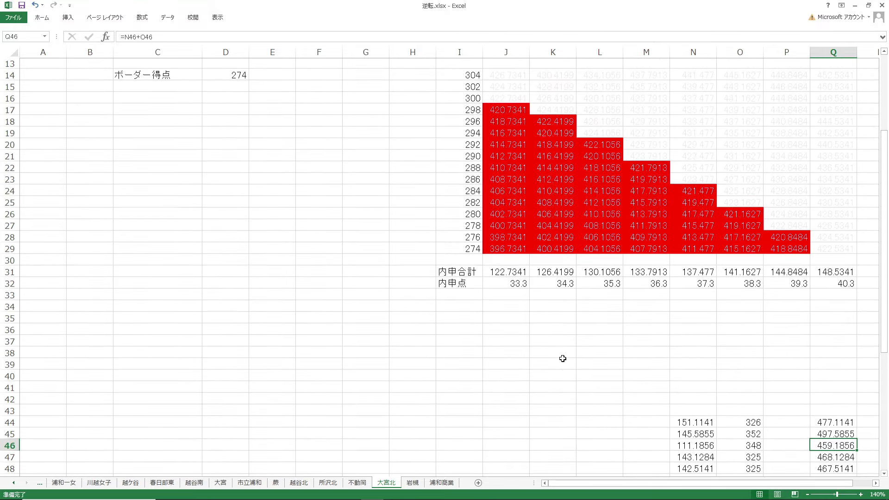
scroll(562, 358, "up", 2)
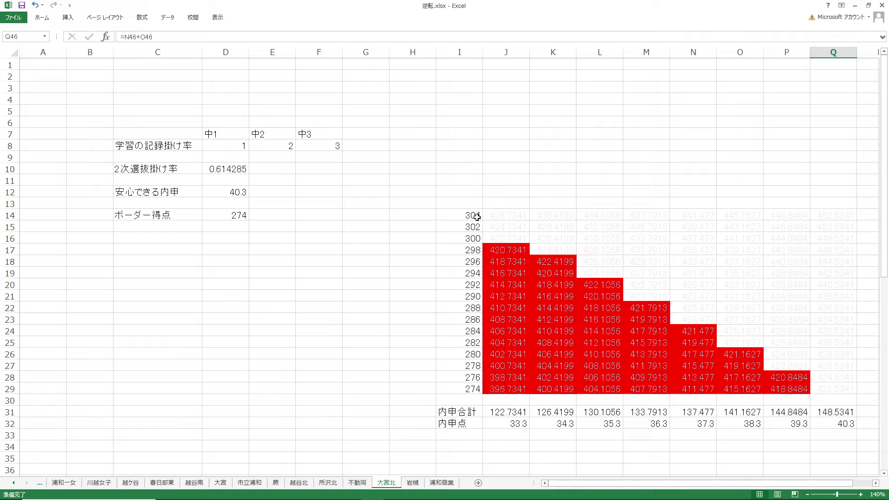
Open the 岩槻 sheet to view its score table.
left_click(412, 483)
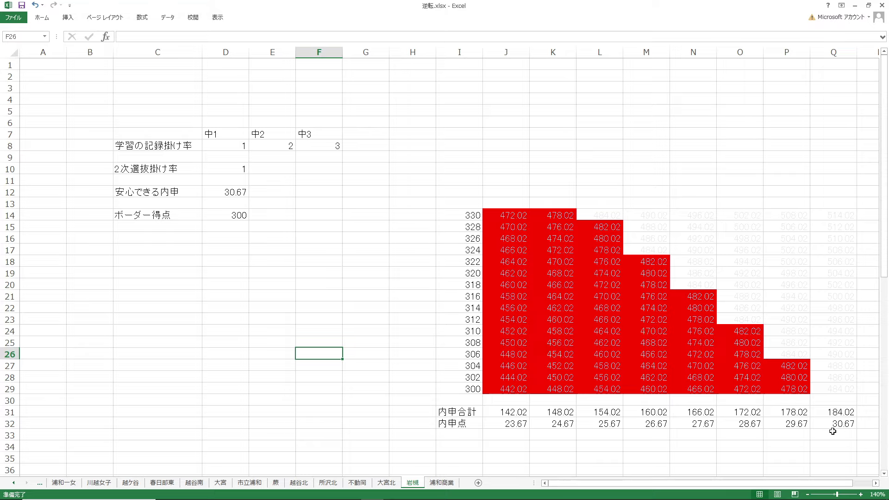
Examine the 岩槻 border score in I29, the combined total in Q29 and the second-selection multiplier in D10.
left_click(466, 388)
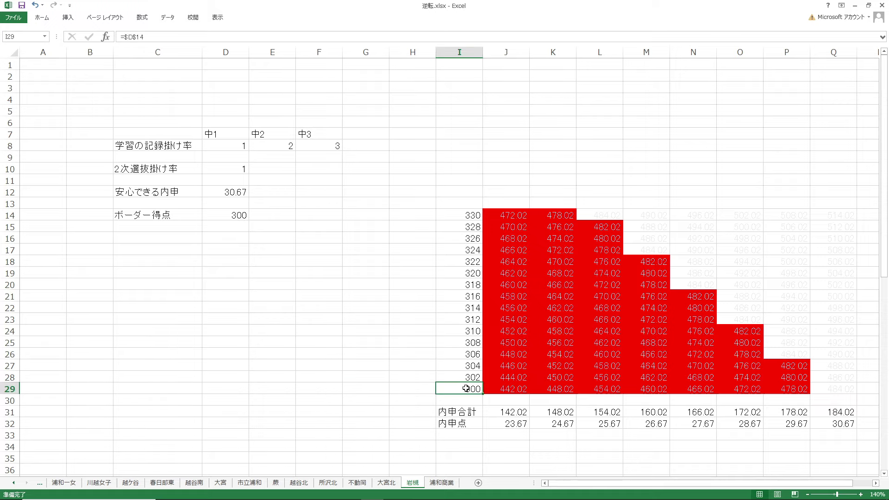
left_click(839, 390)
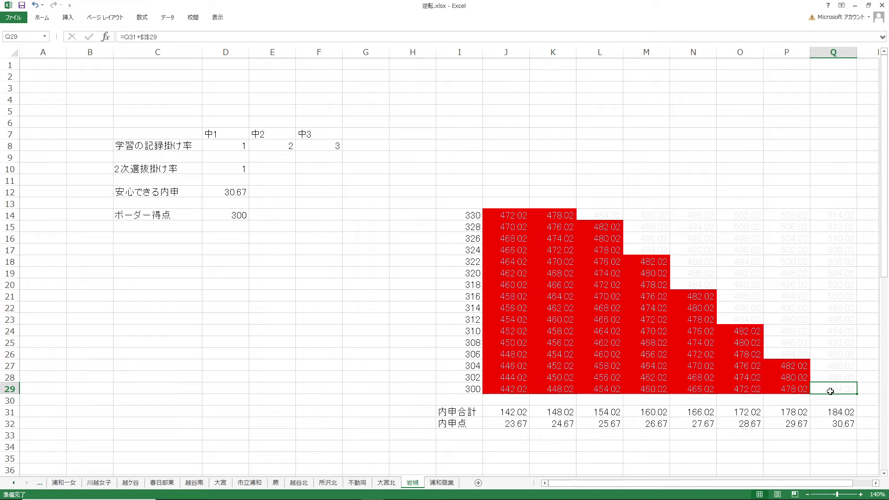
left_click(240, 170)
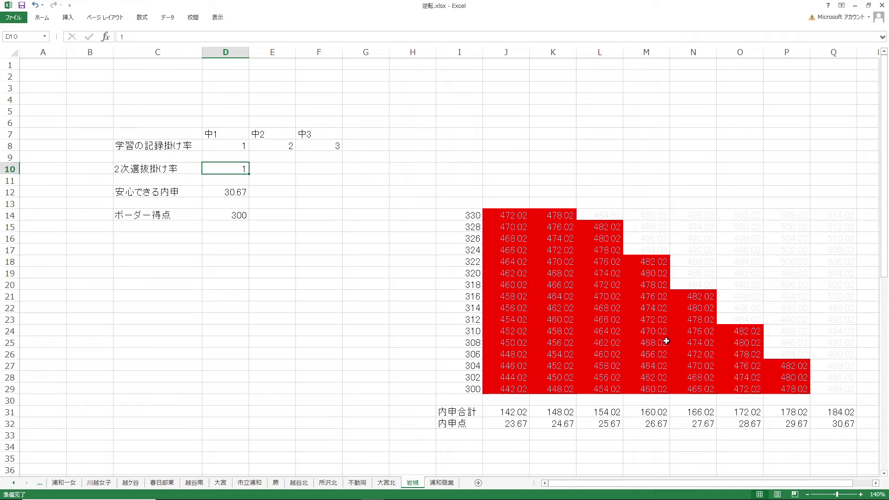
Compare the 大宮北 and 岩槻 sheets' multipliers and red reversal areas, ending on the 岩槻 sheet.
left_click(386, 489)
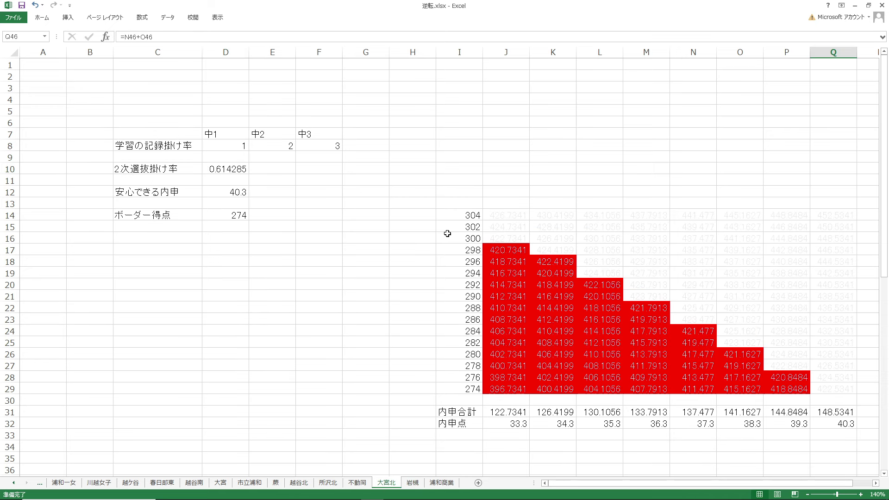
left_click(414, 483)
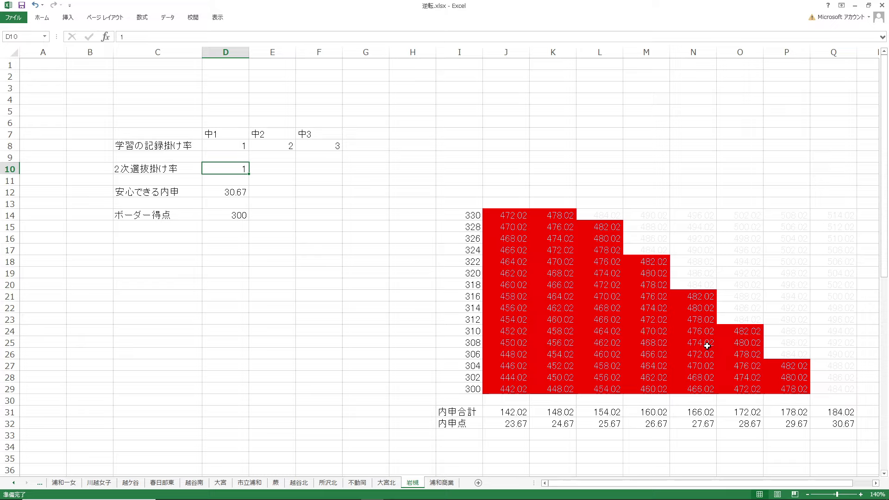
left_click(391, 484)
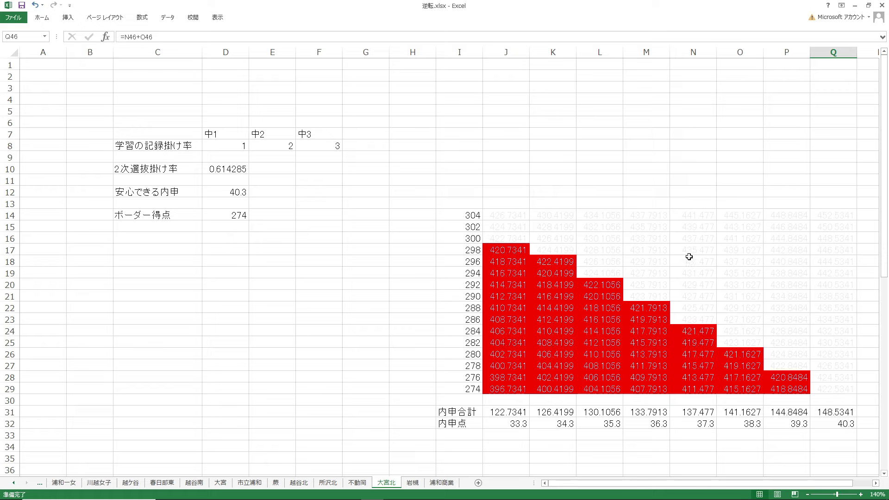
left_click(414, 483)
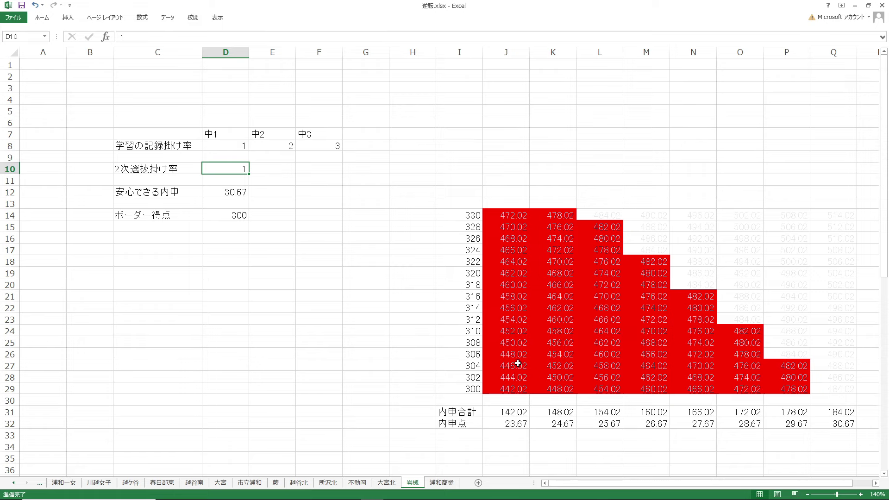
Open the 浦和商業 sheet and examine the safe school-record column's combined total in Q29.
left_click(443, 483)
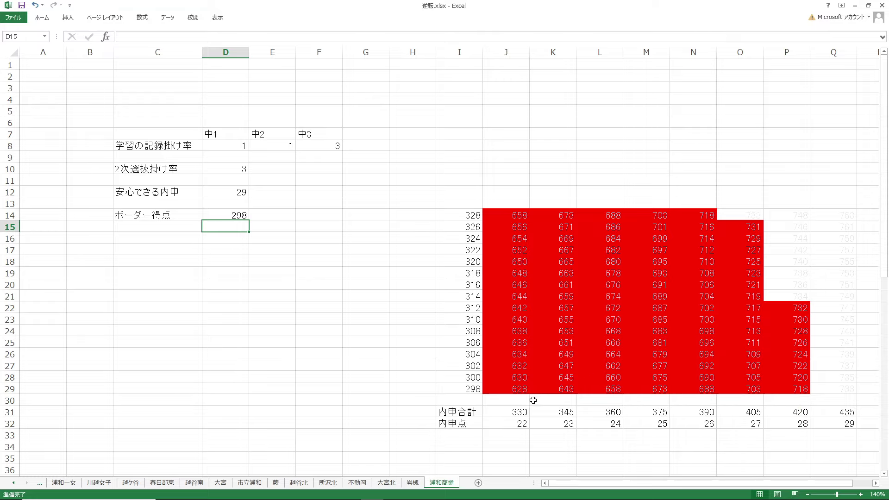
left_click(843, 429)
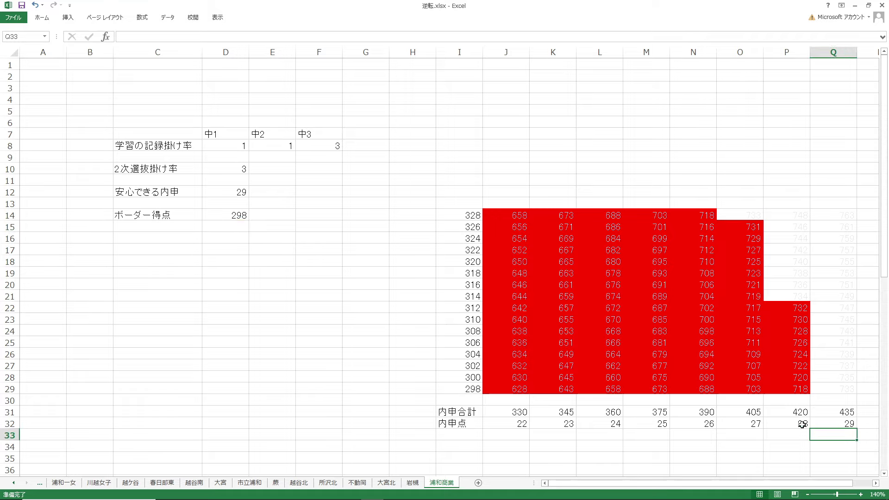
left_click(840, 389)
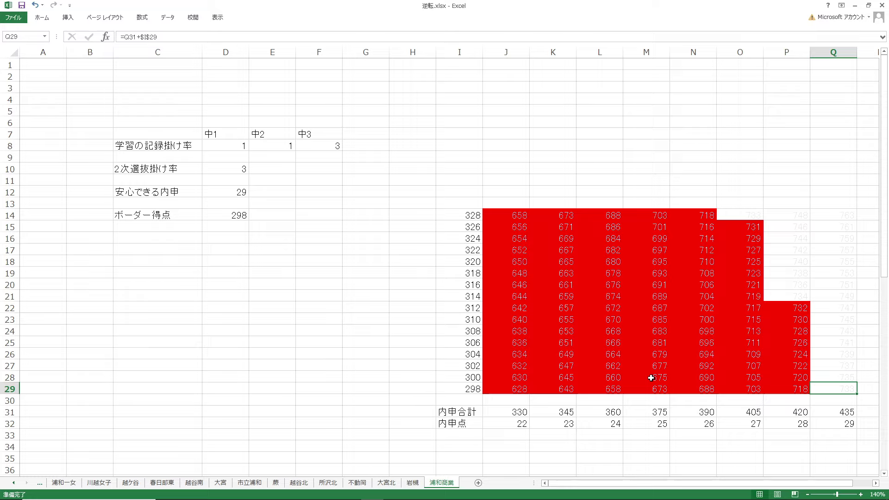
Compare the 浦和商業 school-record scores in Q32 and O32 with the border score in I29 and the multiplier in D10.
left_click(829, 425)
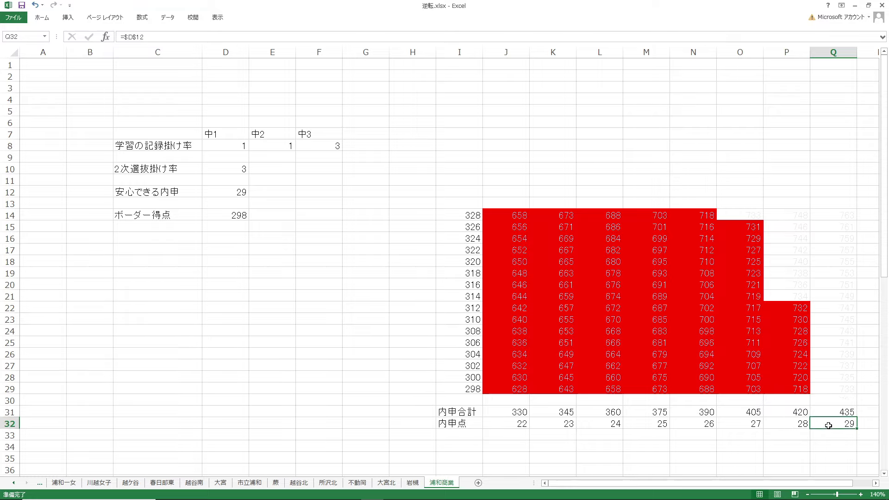
left_click(748, 424)
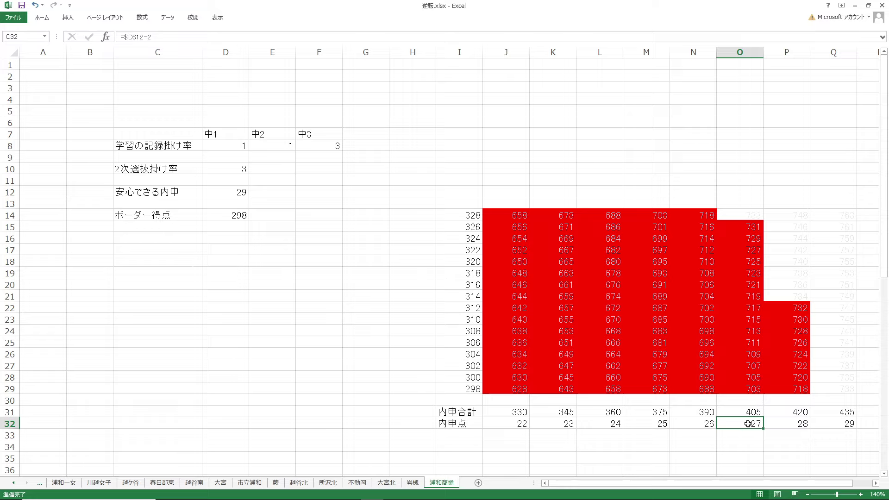
left_click(839, 425)
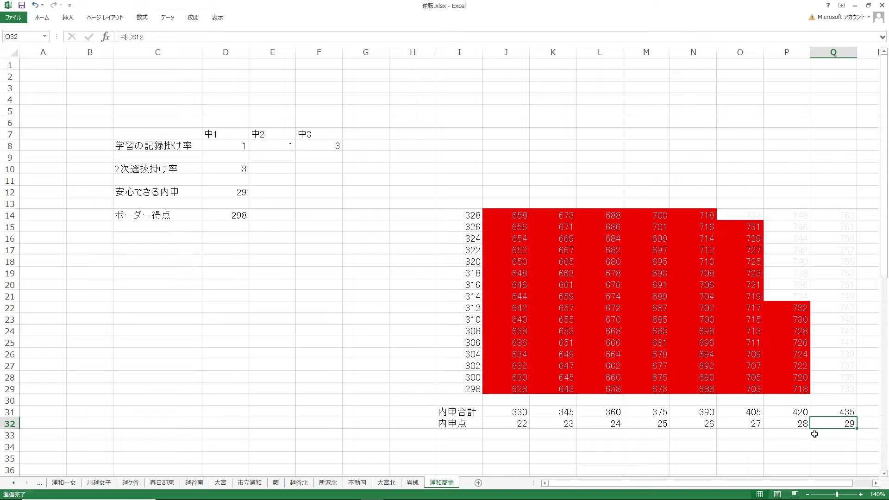
left_click(462, 389)
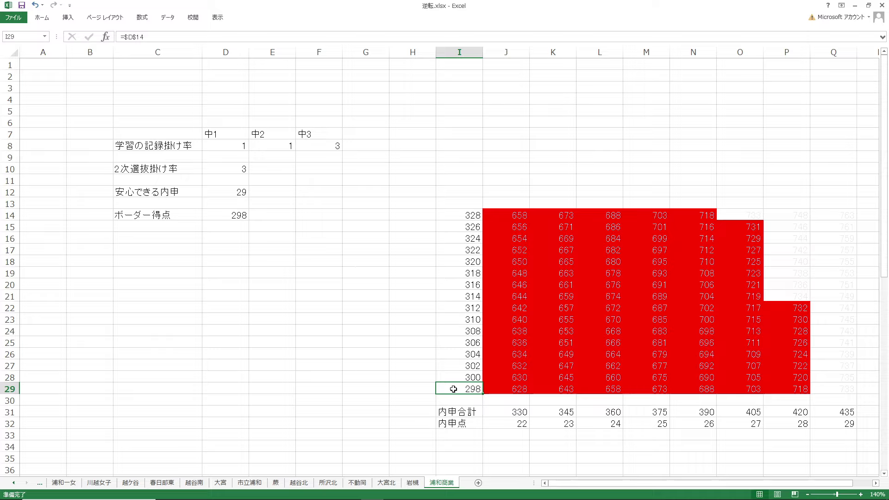
left_click(219, 171)
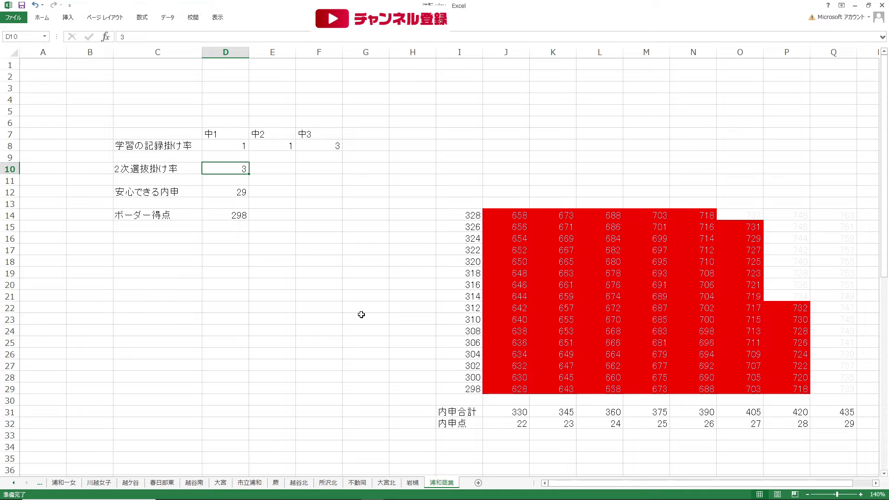
left_click(808, 425)
left_click(837, 426)
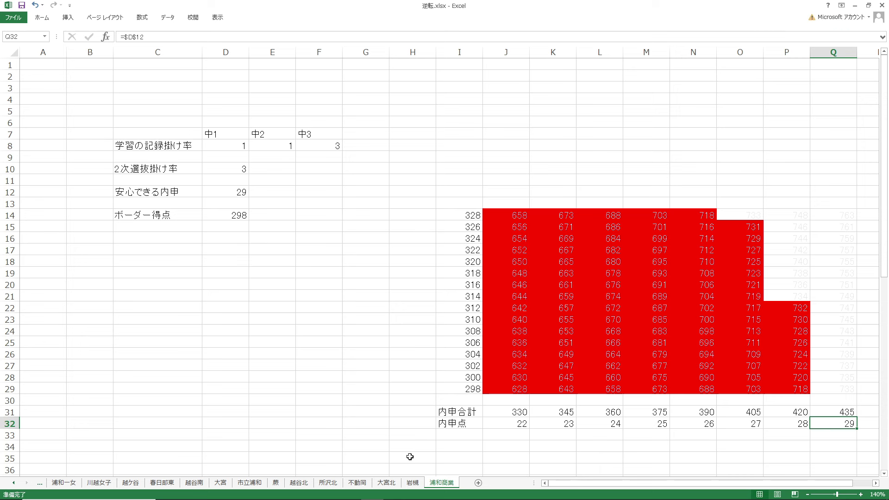
Compare the reversal tables on the 大宮北, 浦和商業 and 岩槻 sheets, finishing on 岩槻.
left_click(387, 484)
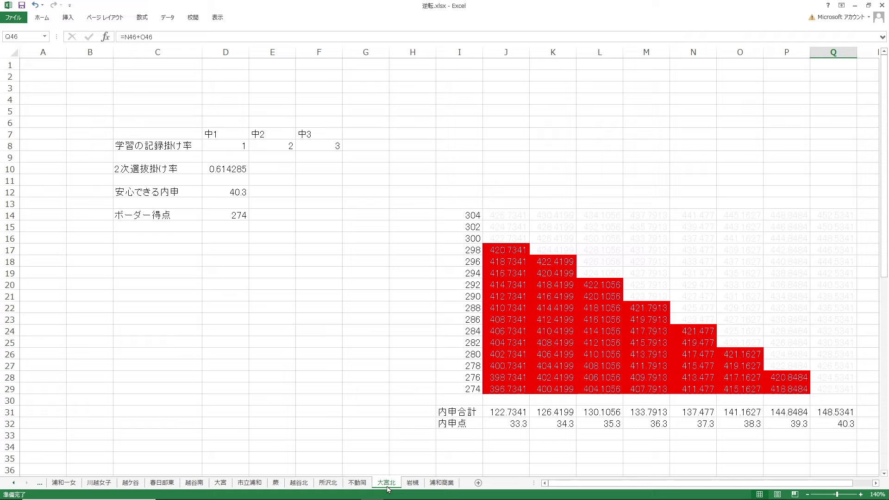
left_click(443, 485)
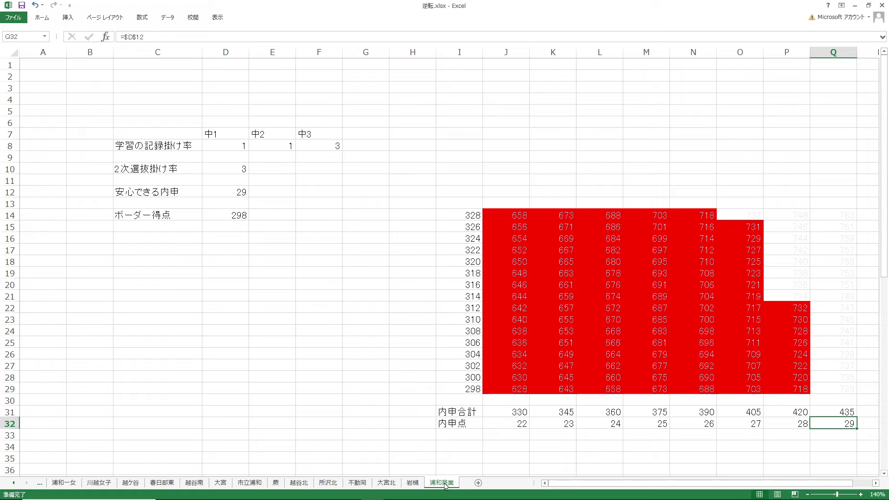
left_click(412, 483)
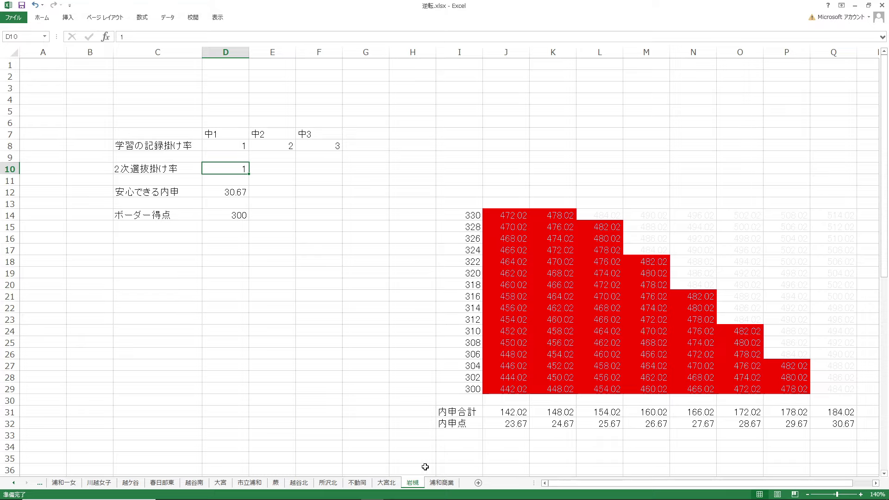
left_click(385, 483)
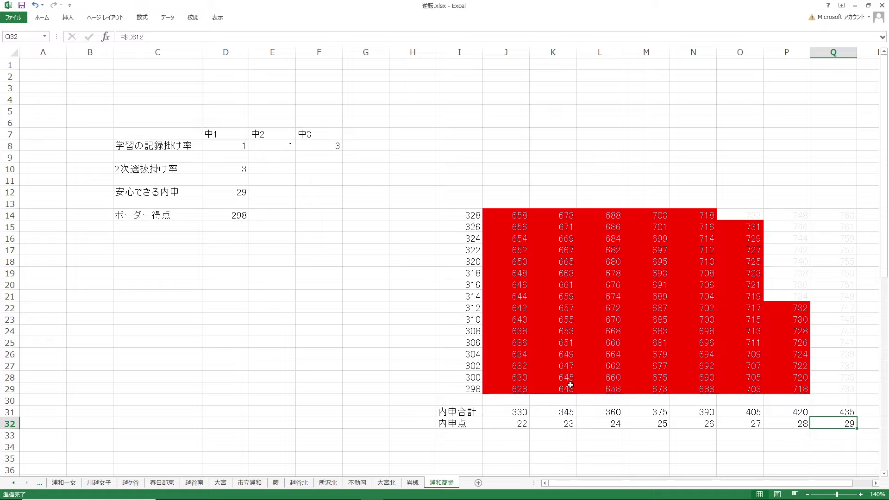
left_click(414, 483)
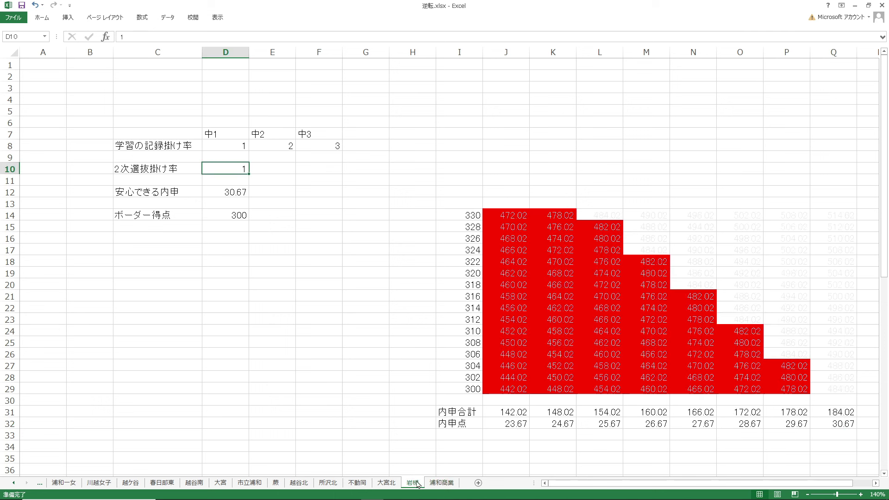